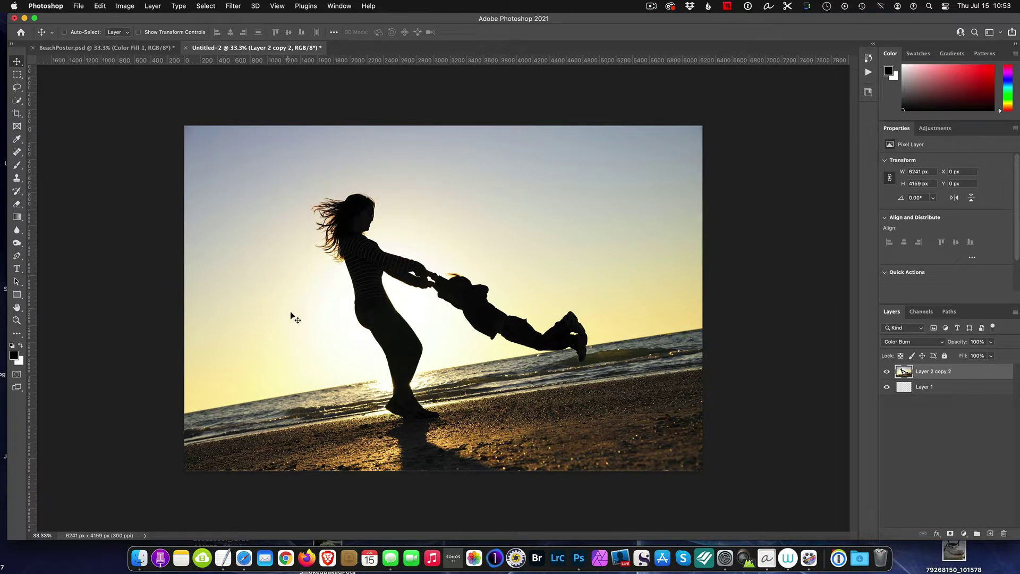
# Step: Add a Solid Color fill layer with hex 3f607c covering the whole canvas
pyautogui.click(964, 534)
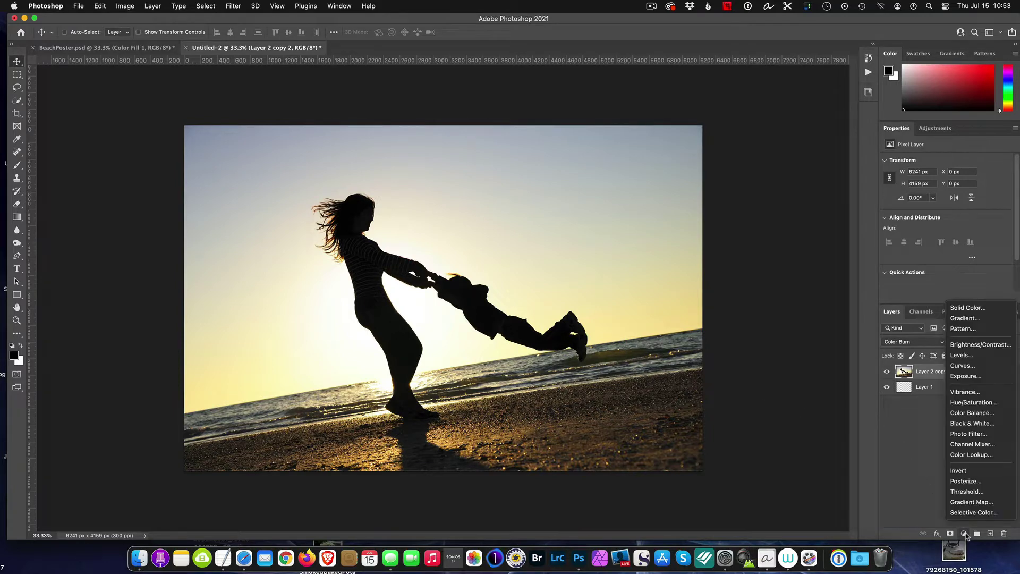
pyautogui.click(991, 308)
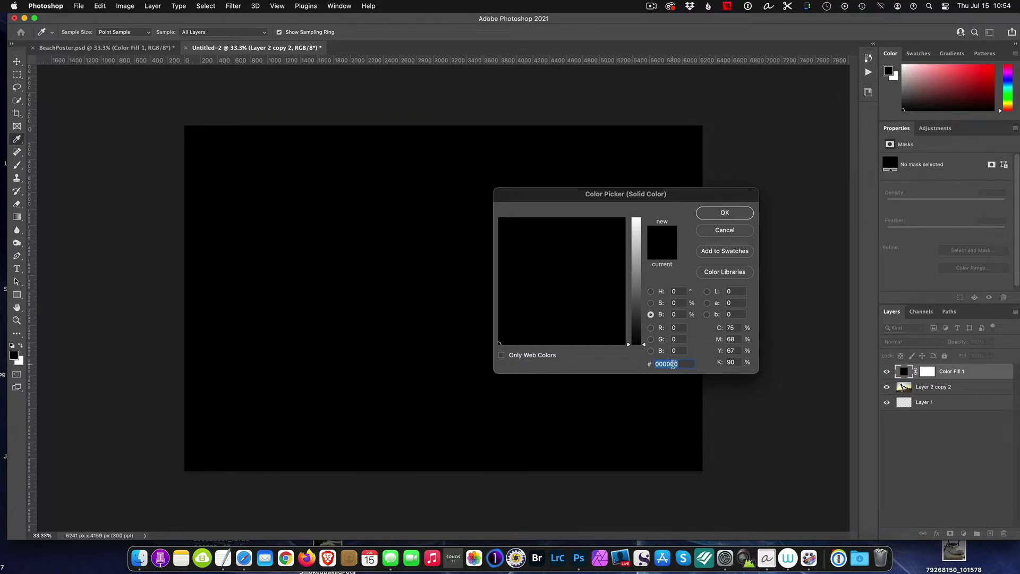
pyautogui.rightClick(674, 366)
pyautogui.click(688, 414)
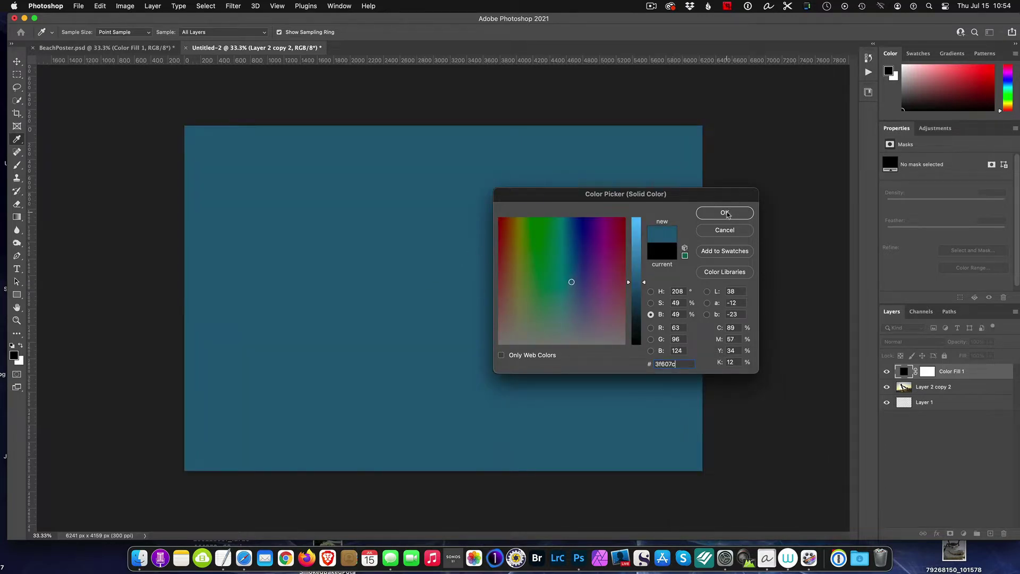
pyautogui.click(726, 212)
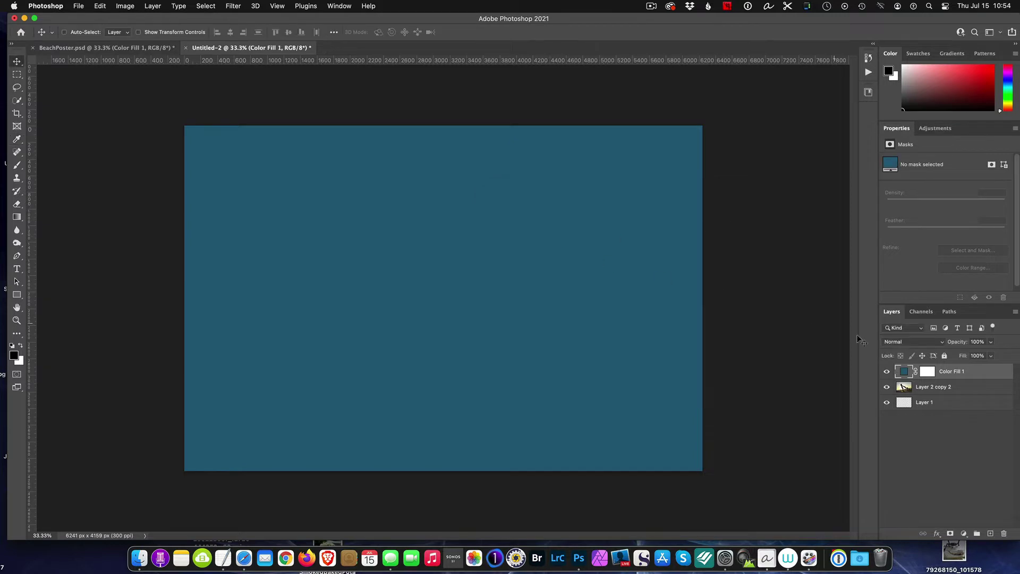
# Step: Move Color Fill 1 below Layer 2 copy 2 and set the photo layer's blending to Normal
pyautogui.moveTo(960, 372); pyautogui.dragTo(959, 391)
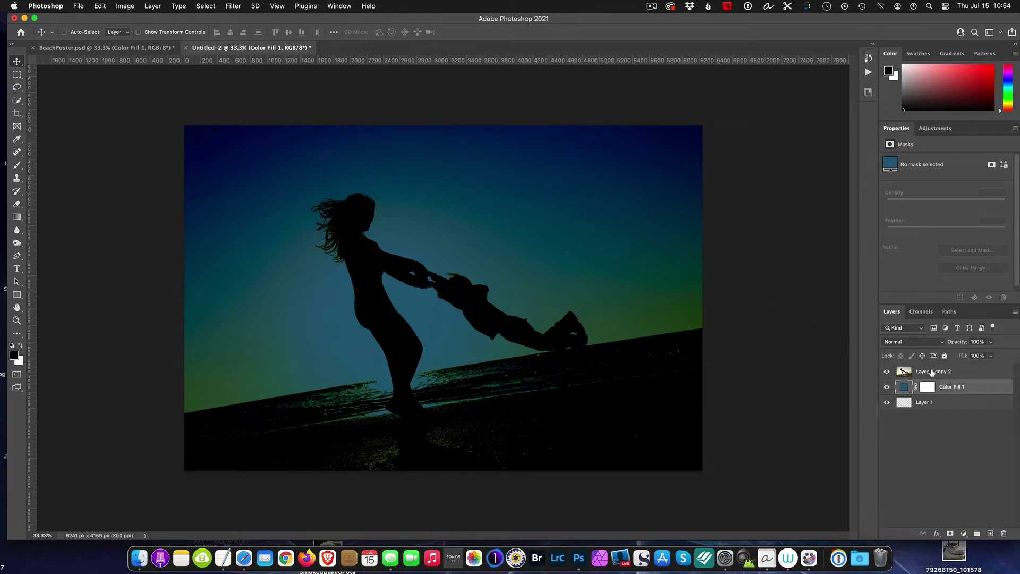
pyautogui.click(932, 372)
pyautogui.click(929, 345)
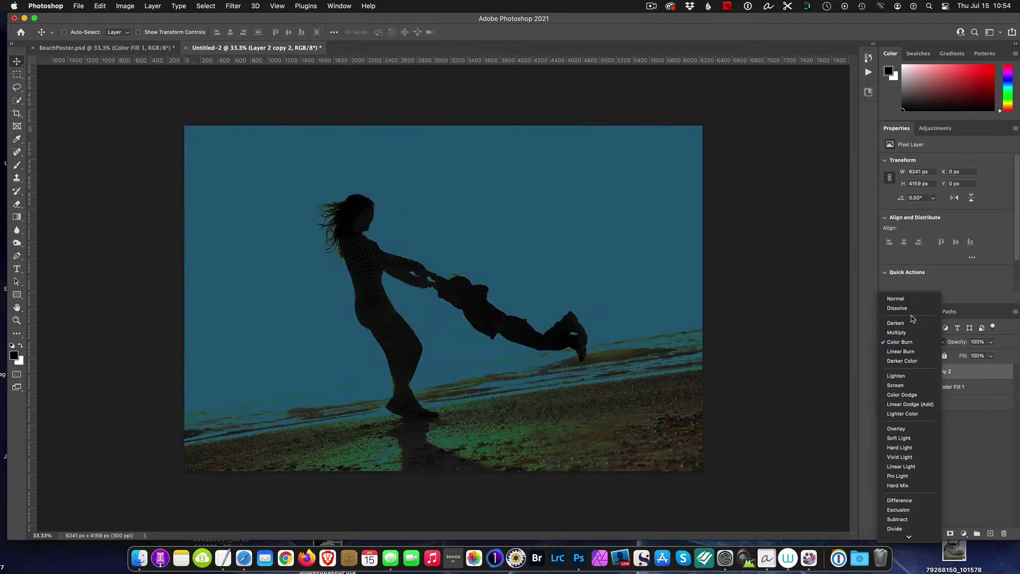
pyautogui.click(908, 300)
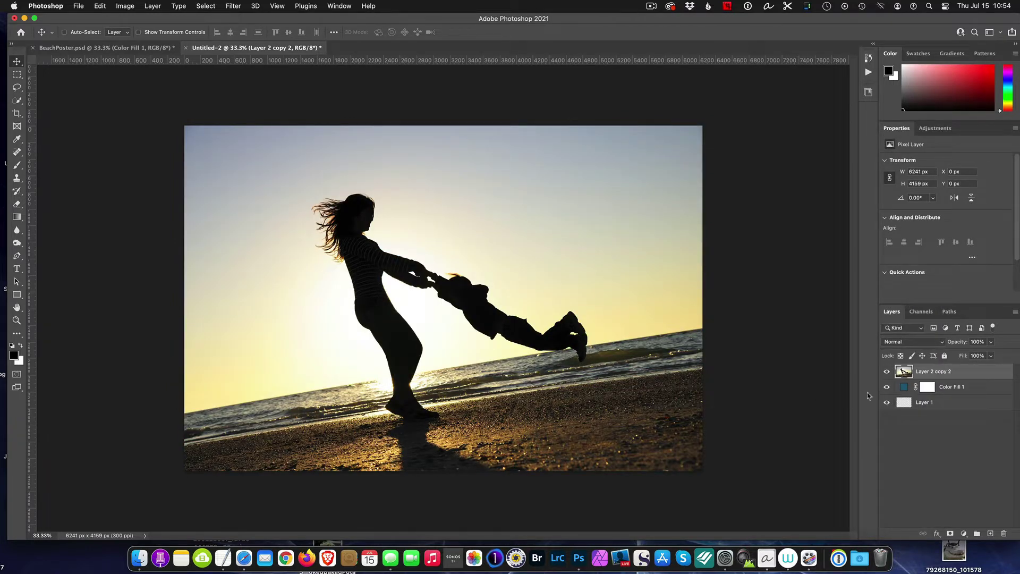
pyautogui.click(960, 389)
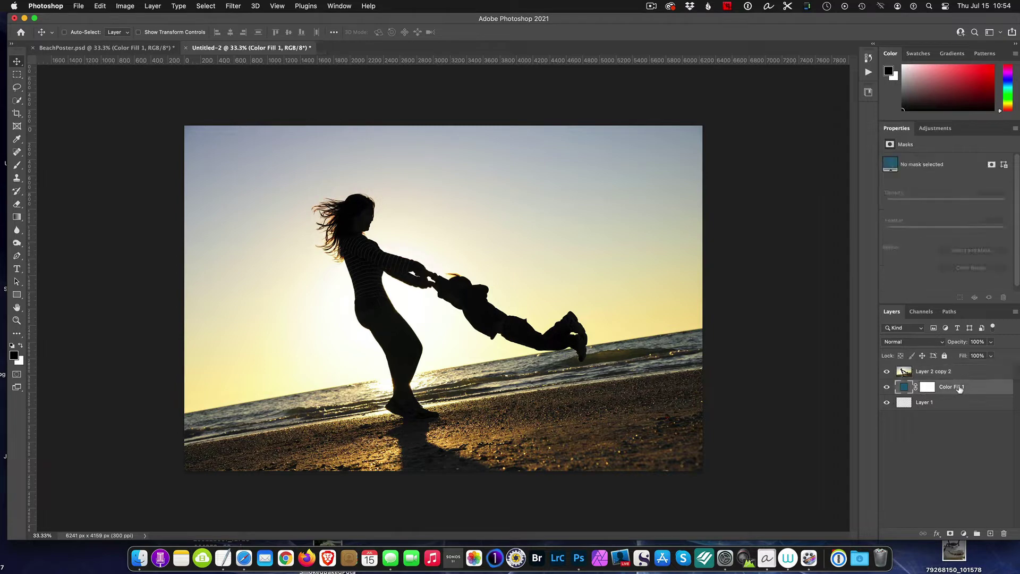
pyautogui.click(950, 373)
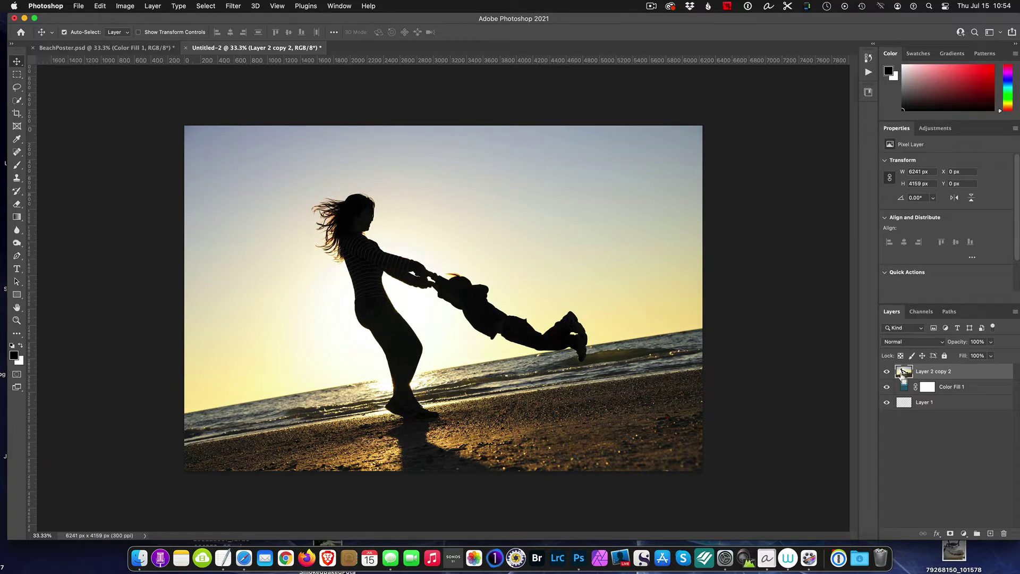
# Step: Duplicate Layer 2 copy 2 as a hidden backup, keeping Layer 2 copy 2 selected
pyautogui.press('super+j')
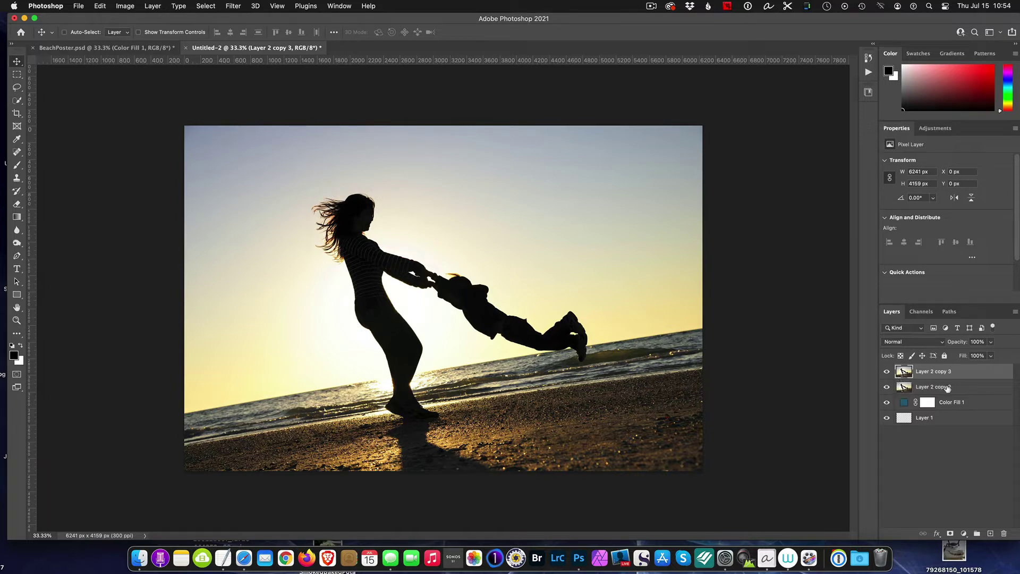
pyautogui.click(888, 374)
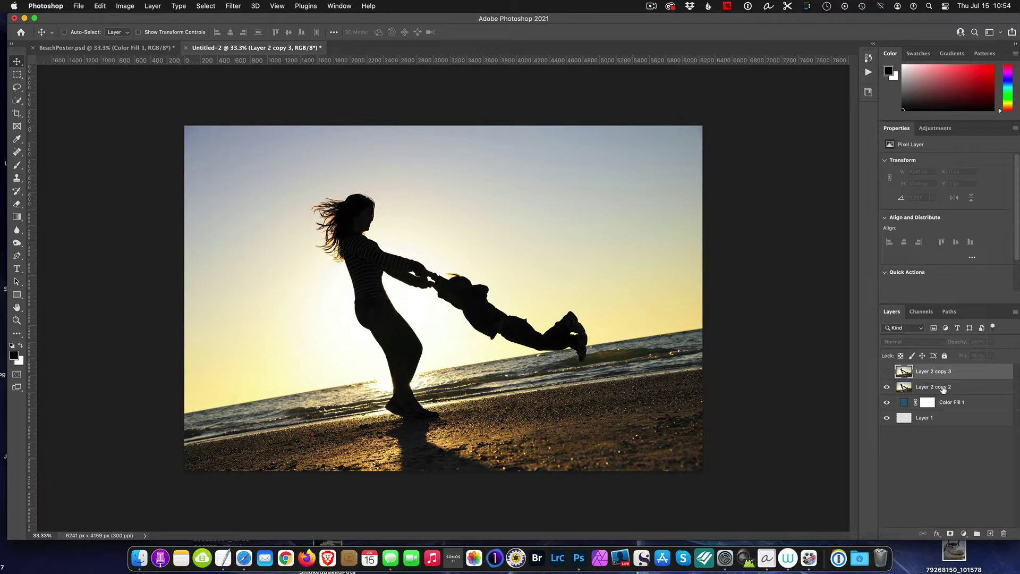
pyautogui.click(936, 388)
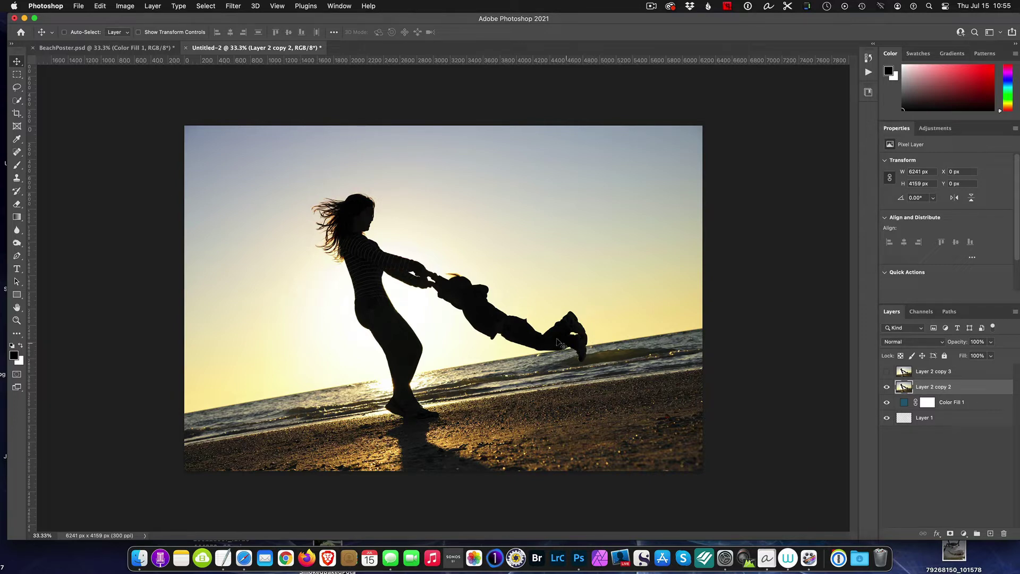
# Step: Crop the image to a 1:1 square, 4159 × 4159 px, framing both silhouettes
pyautogui.click(16, 113)
pyautogui.click(104, 35)
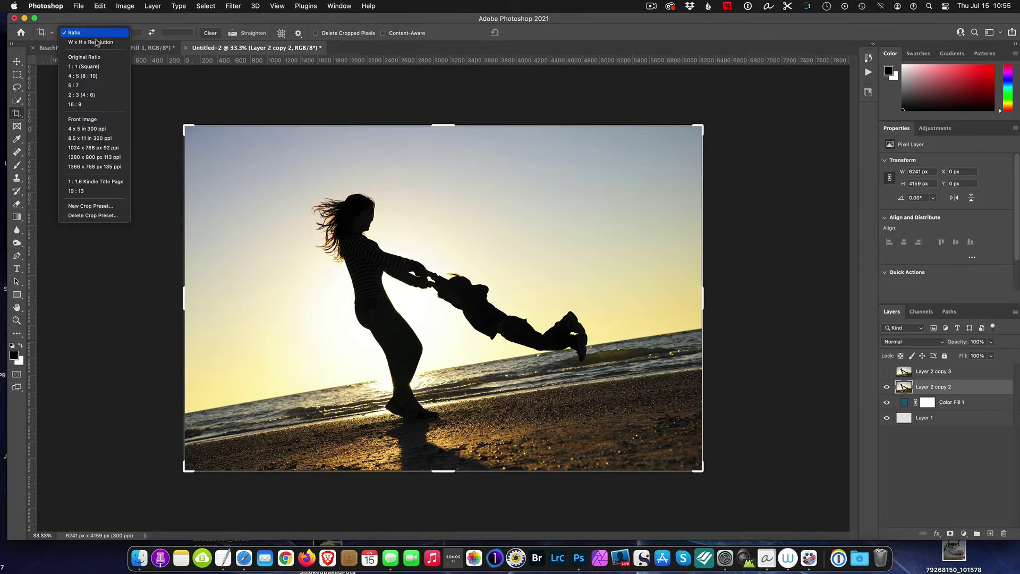
pyautogui.click(90, 69)
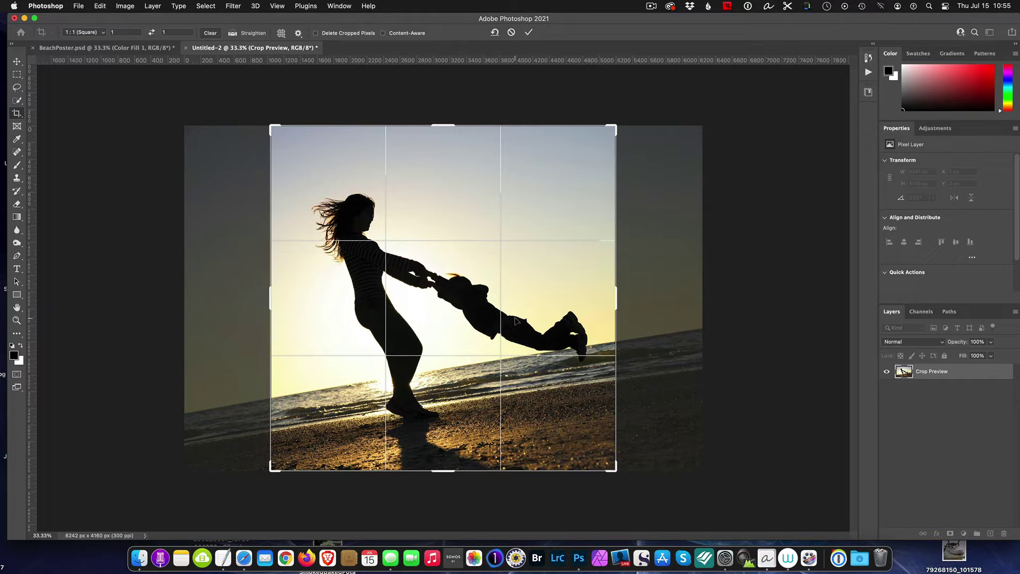
pyautogui.press('Return')
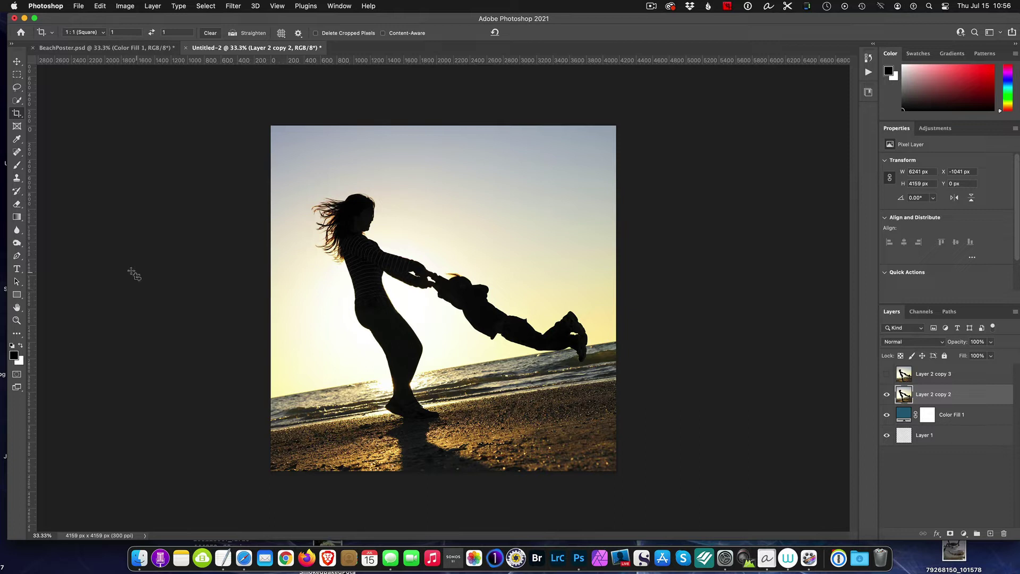
# Step: Set up the Type tool with Rockwell Extra Bold, Regular, 381 pt
pyautogui.click(17, 269)
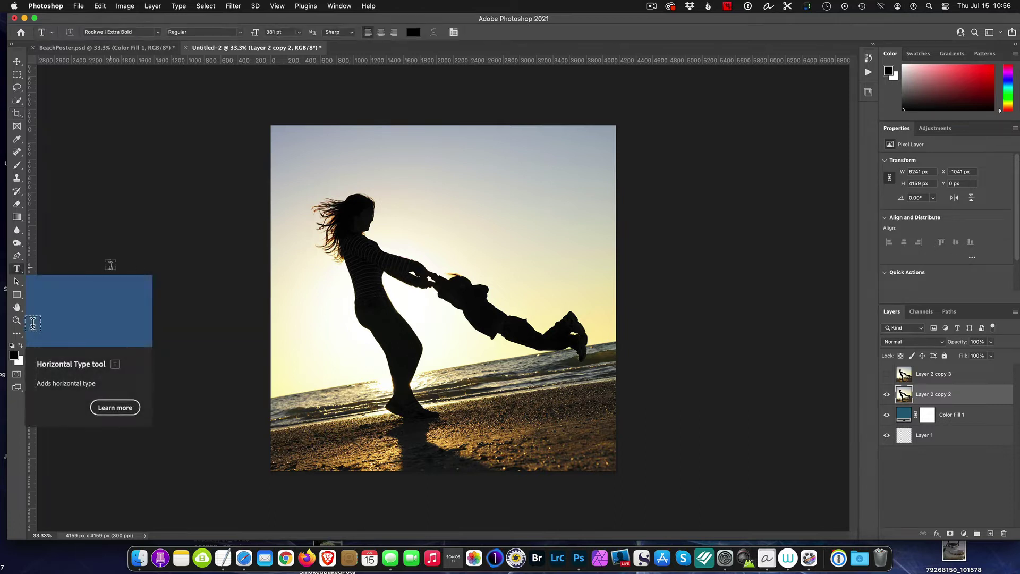
pyautogui.click(158, 33)
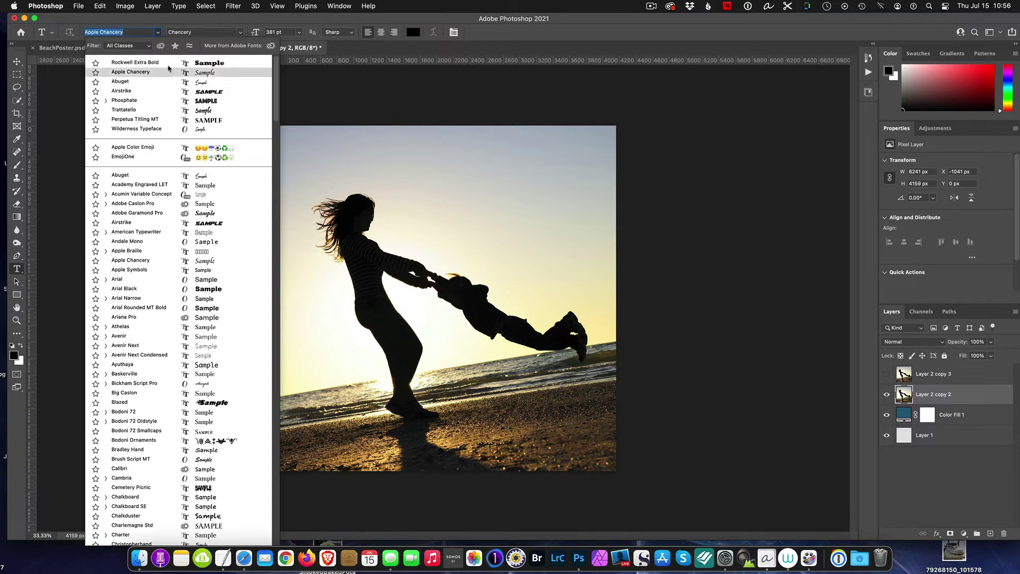
pyautogui.press('Escape')
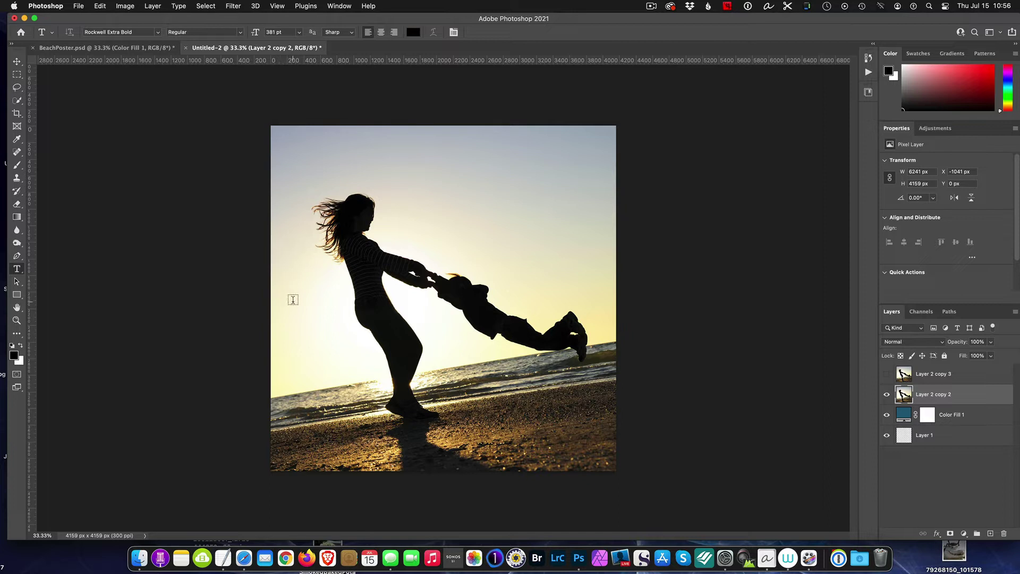
# Step: Type 'Live' and 'Life' on two lines left of the figures
pyautogui.click(293, 300)
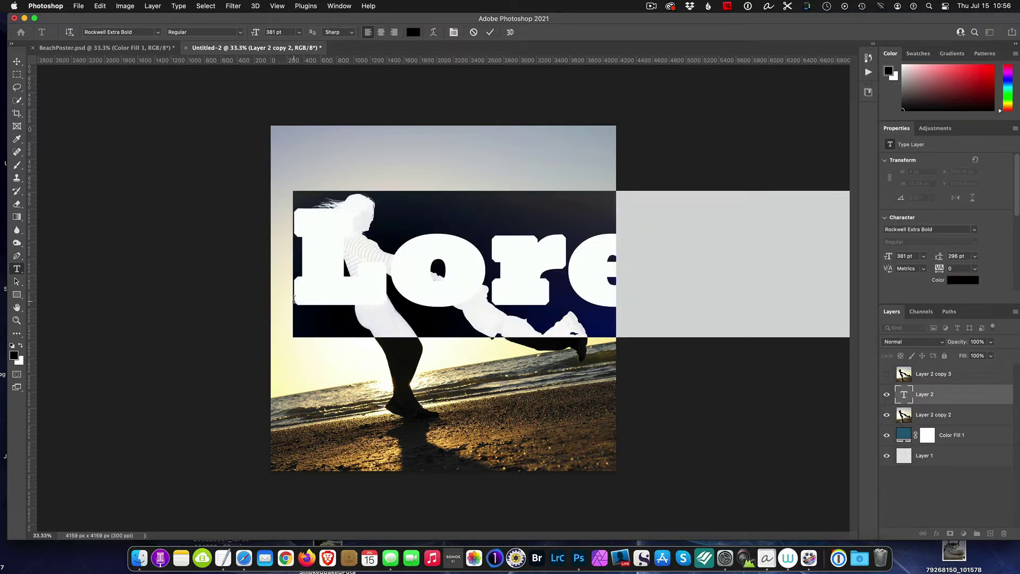
pyautogui.write('Live')
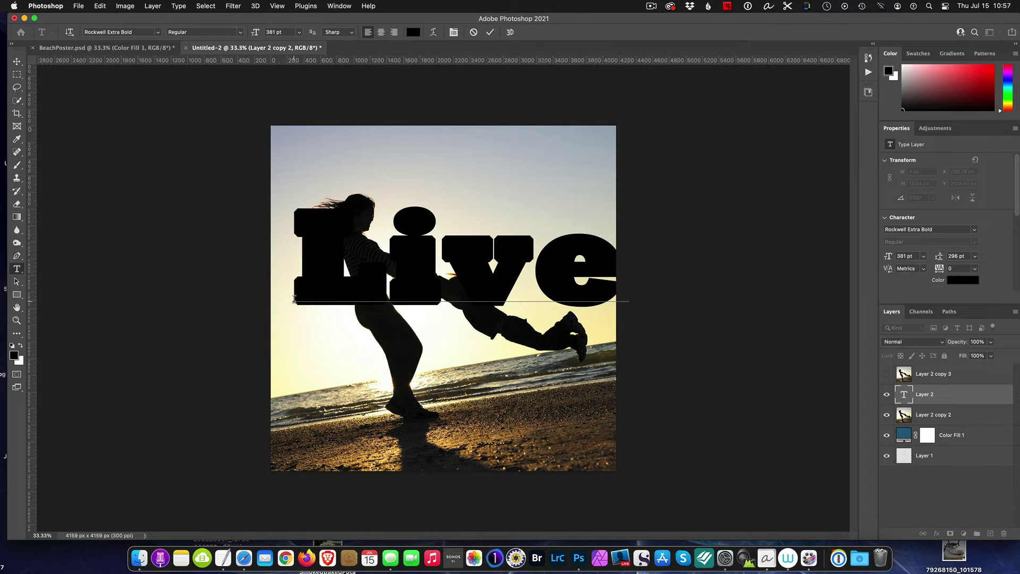
pyautogui.press('Return')
pyautogui.write('Life')
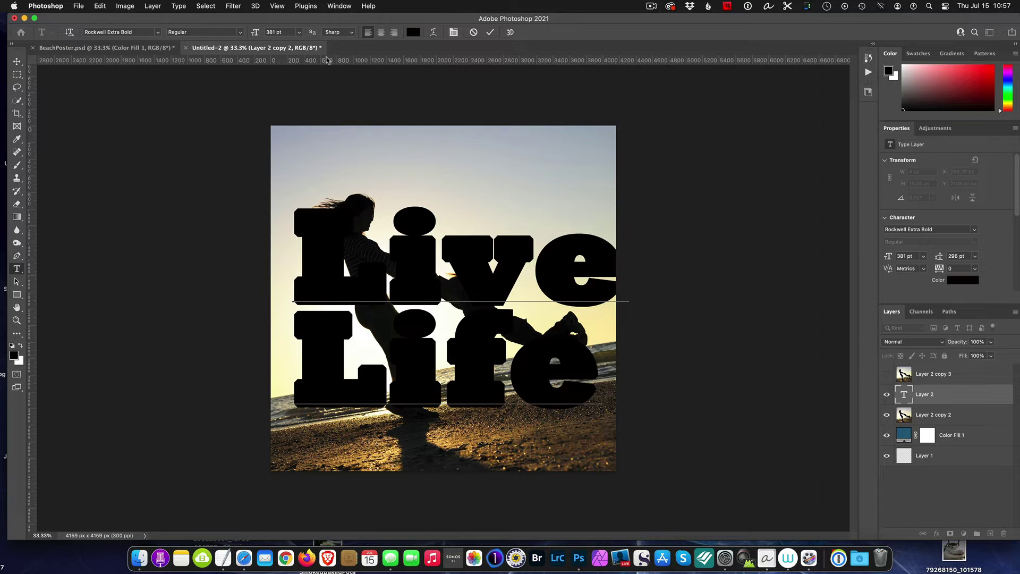
# Step: Select both lines of text and change their colour to white
pyautogui.click(295, 227)
pyautogui.moveTo(295, 228); pyautogui.dragTo(578, 342)
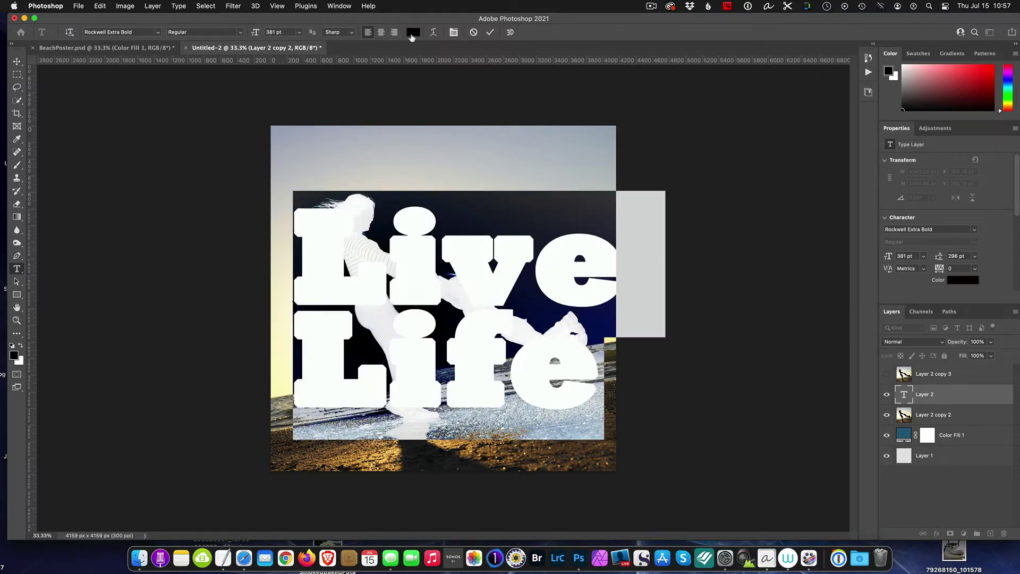
pyautogui.click(412, 33)
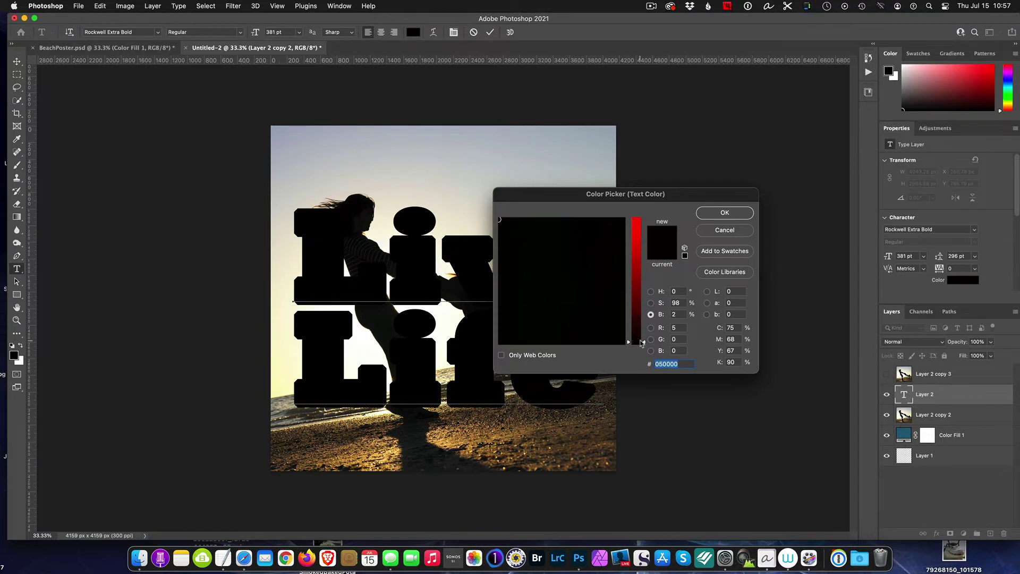
pyautogui.moveTo(642, 343); pyautogui.dragTo(644, 181)
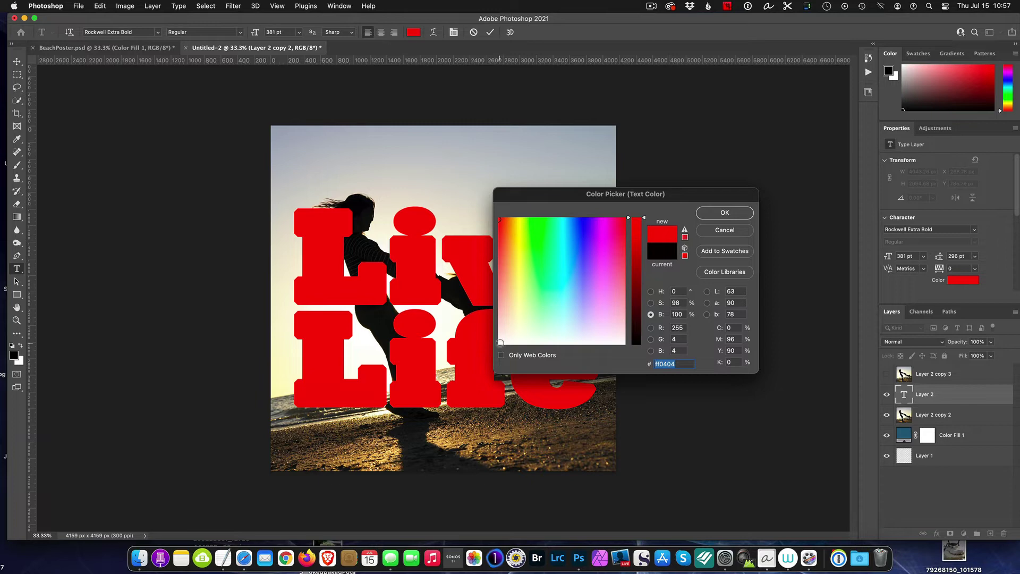
pyautogui.click(500, 343)
pyautogui.click(705, 215)
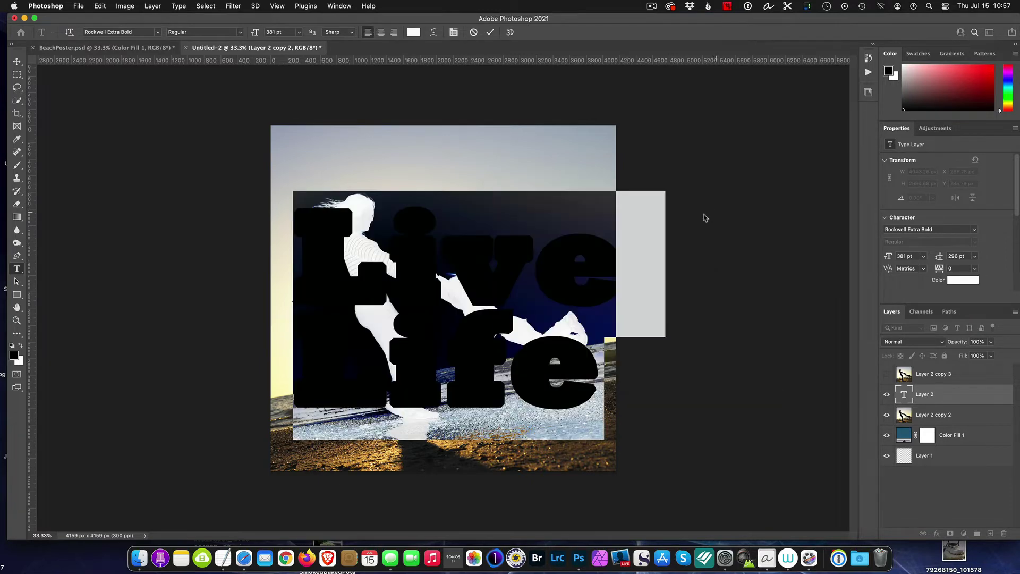
# Step: Commit the text and move it to X 115.78 px, Y 1304.79 px, across the lower half
pyautogui.click(17, 62)
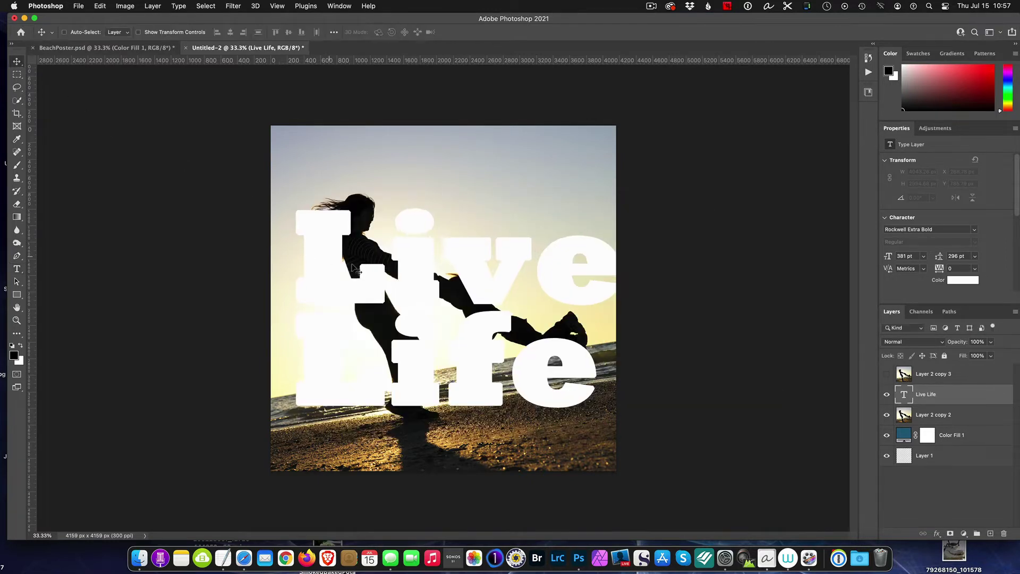
pyautogui.moveTo(417, 272); pyautogui.dragTo(401, 312)
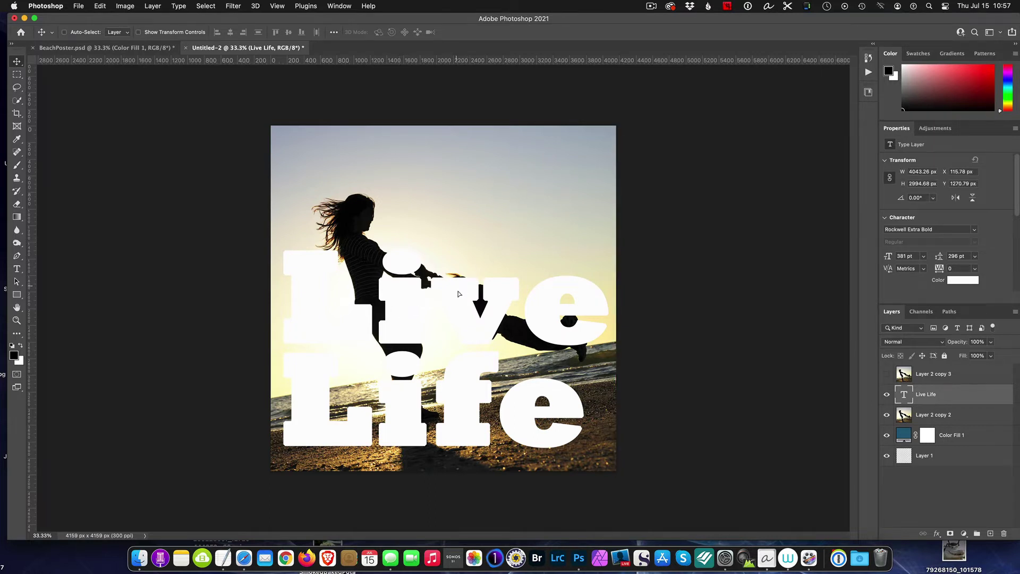
pyautogui.moveTo(449, 282); pyautogui.dragTo(456, 292)
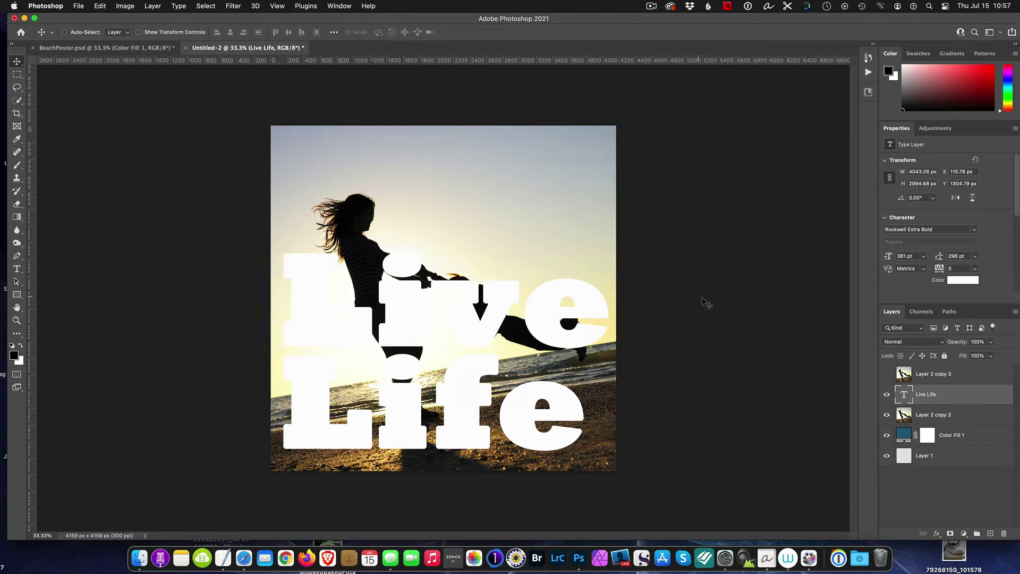
# Step: Delete the Layer 2 copy 3 backup layer and hide the Live Life text layer
pyautogui.click(945, 419)
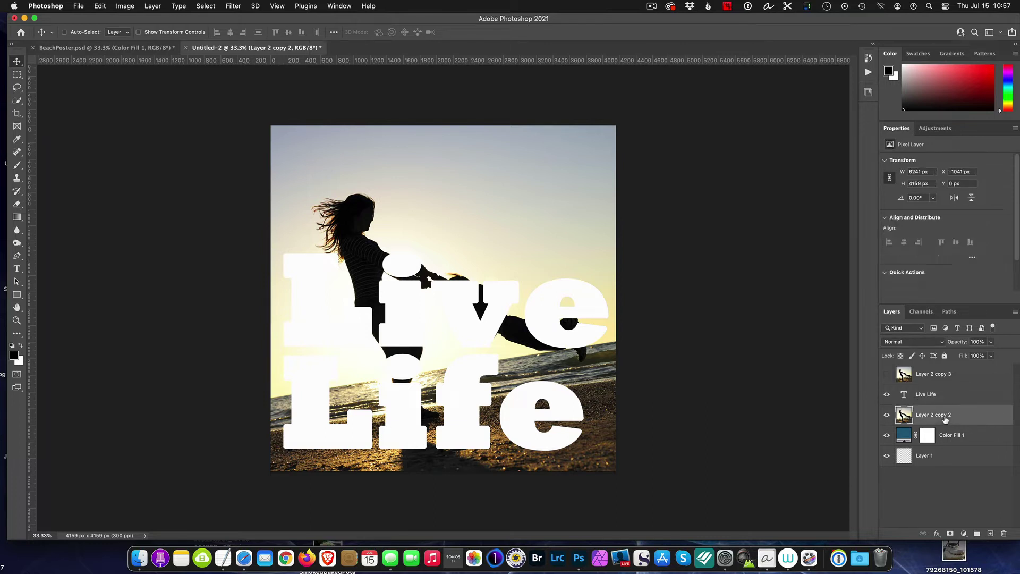
pyautogui.click(944, 375)
pyautogui.rightClick(943, 375)
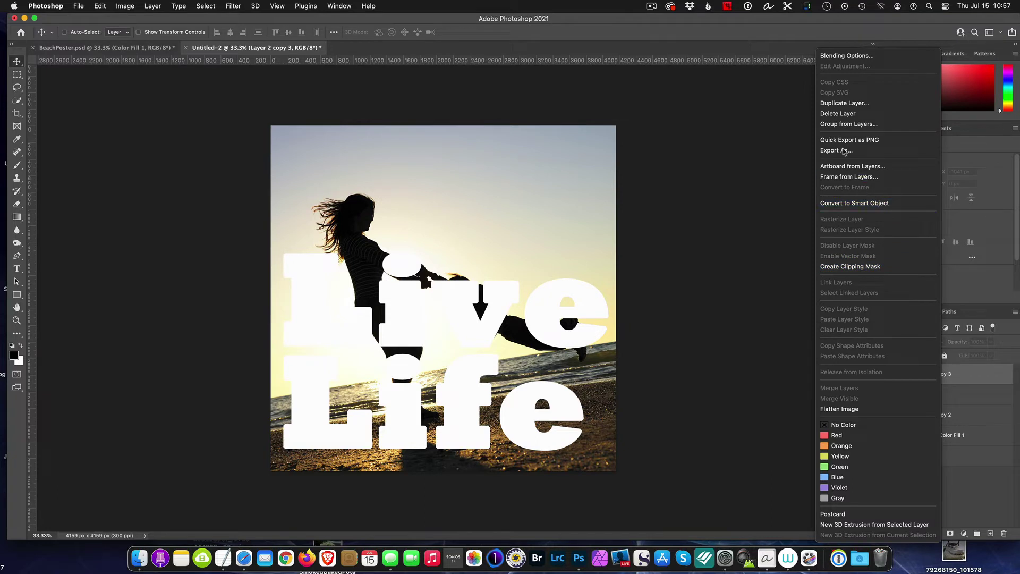
pyautogui.click(840, 114)
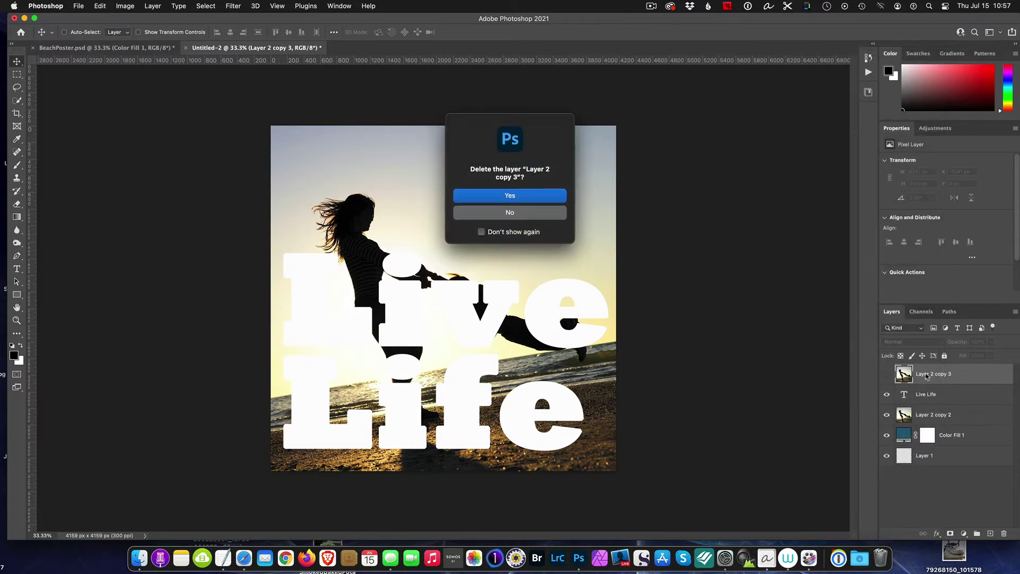
pyautogui.click(513, 196)
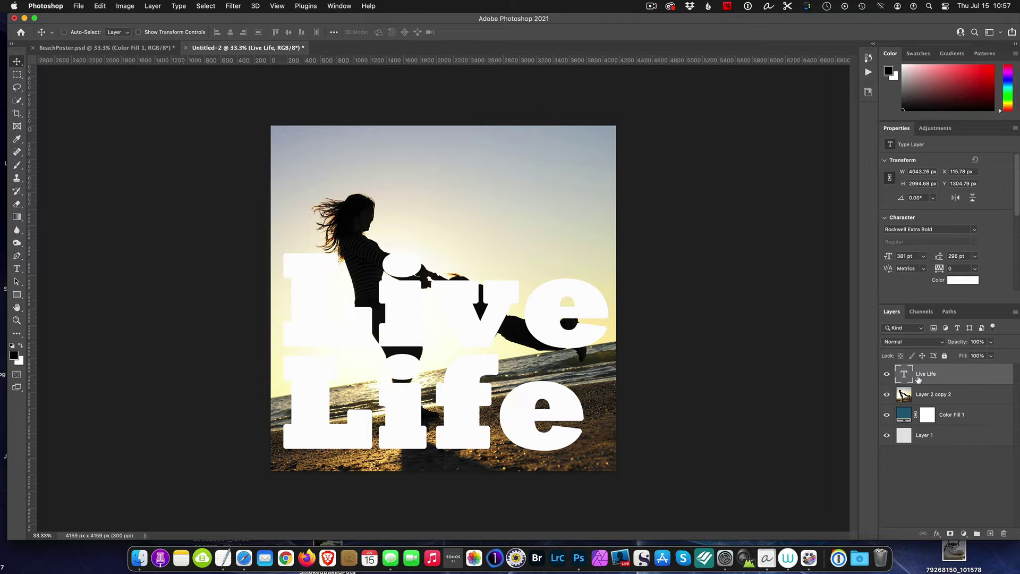
pyautogui.click(931, 395)
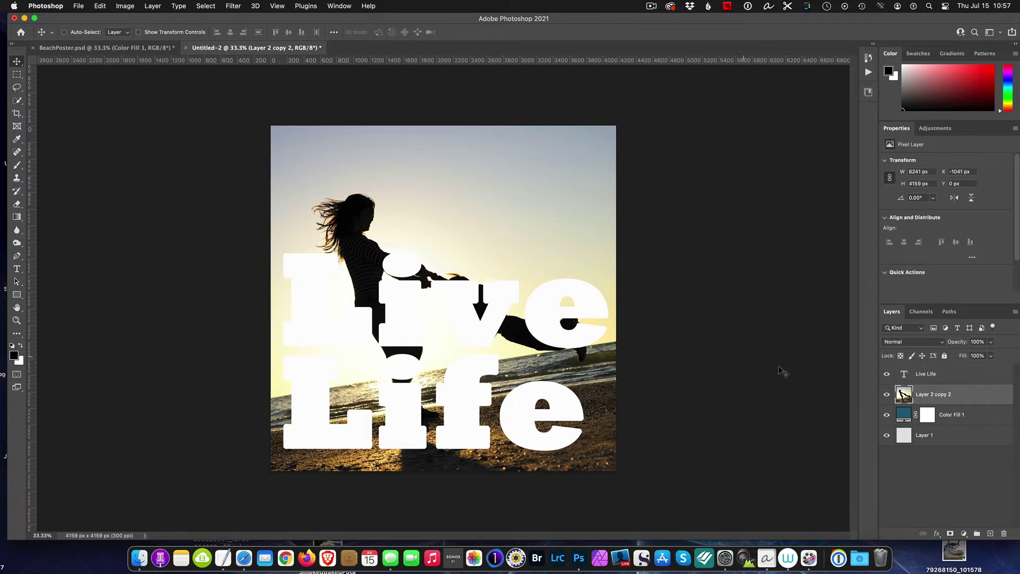
pyautogui.click(887, 374)
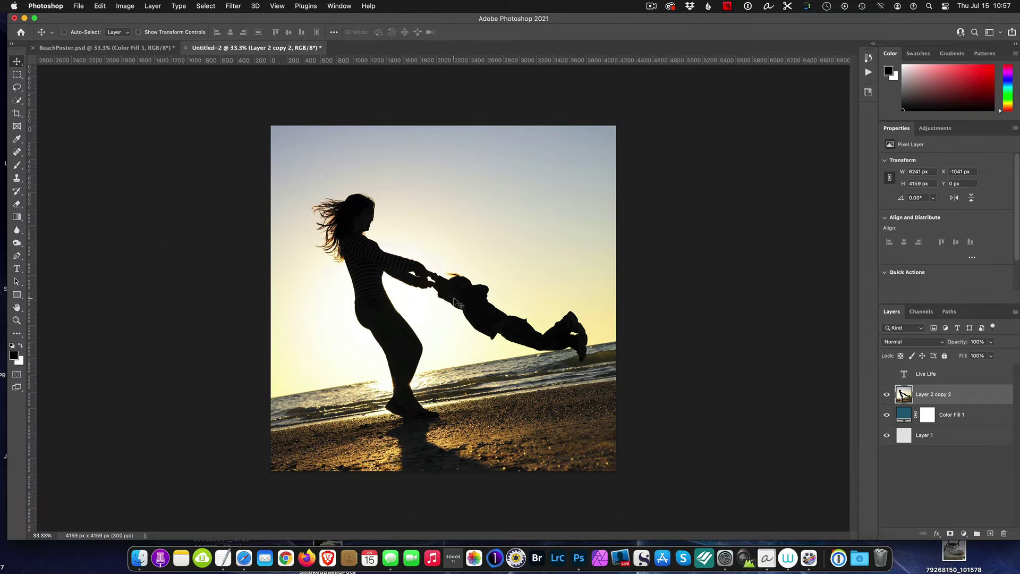
# Step: Move the beach photo up to expose a teal bottom strip, then show the text again
pyautogui.moveTo(454, 295); pyautogui.dragTo(452, 247)
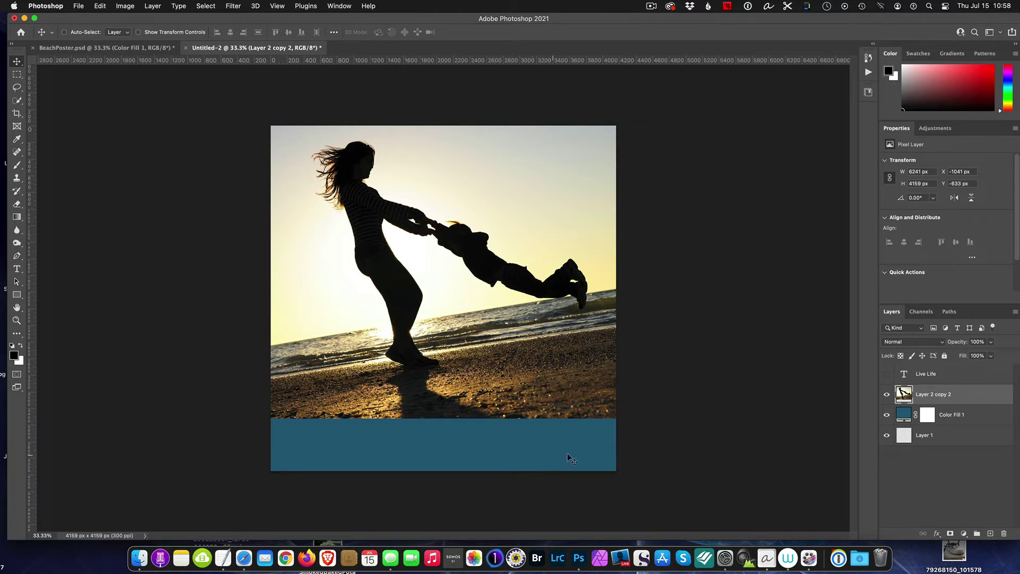
pyautogui.click(887, 374)
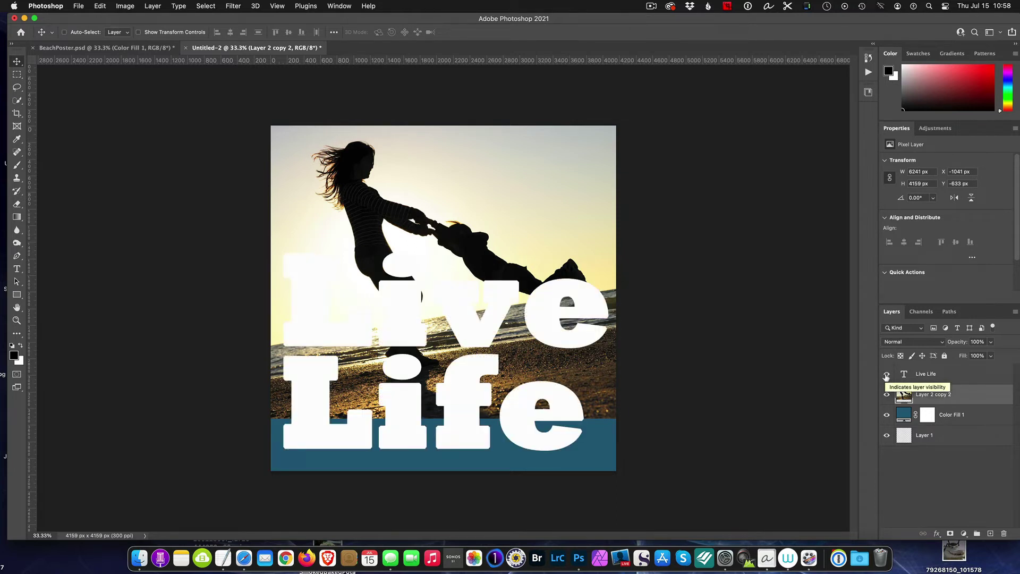
# Step: Hide the text, duplicate Layer 2 copy 2, and stack the copy above Live Life
pyautogui.click(887, 375)
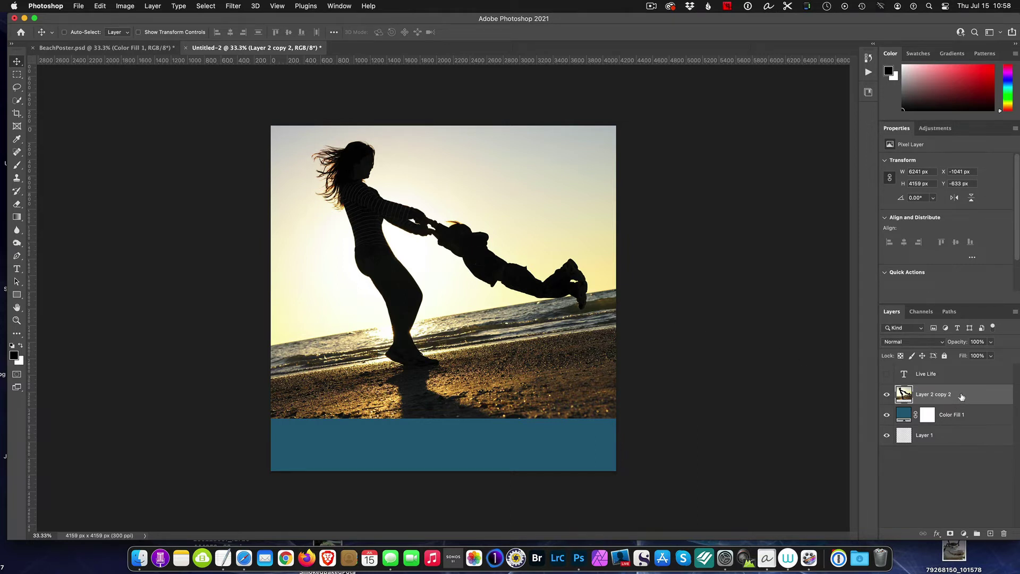
pyautogui.press('super+j')
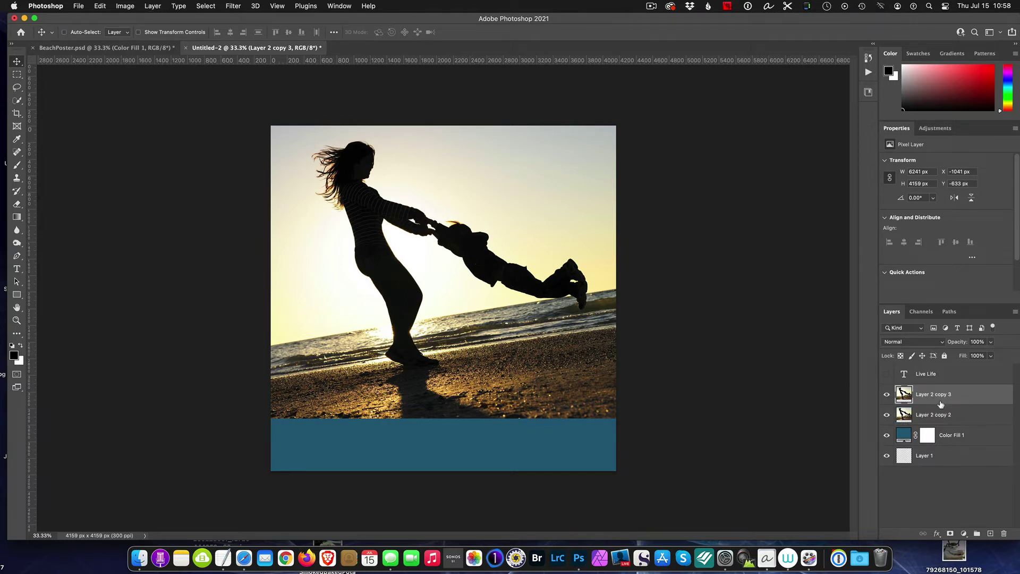
pyautogui.moveTo(942, 399); pyautogui.dragTo(941, 374)
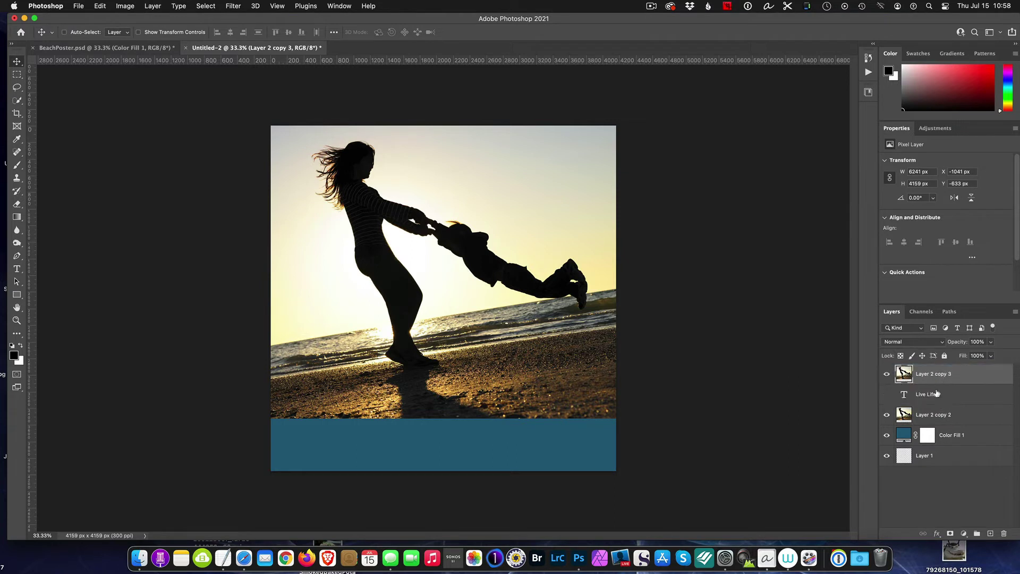
pyautogui.click(933, 423)
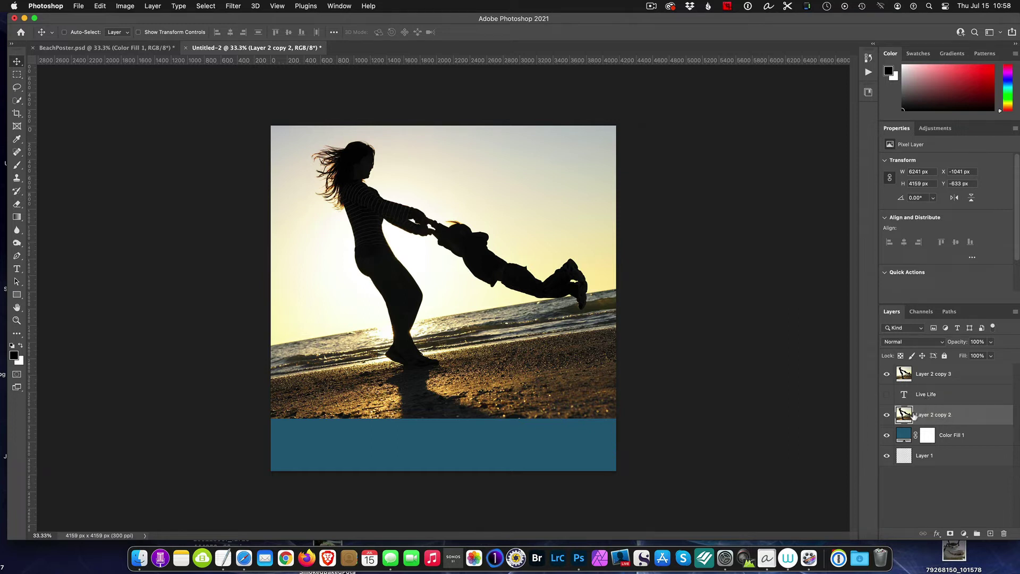
# Step: Hide Layer 2 copy 3 and switch Layer 2 copy 2's blend mode to Color Burn
pyautogui.click(913, 344)
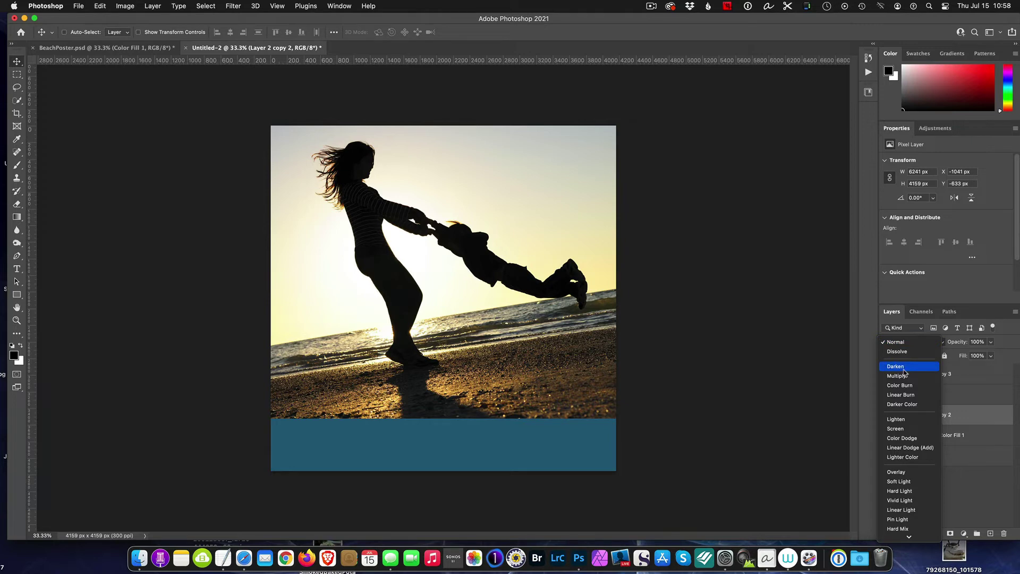
pyautogui.click(991, 390)
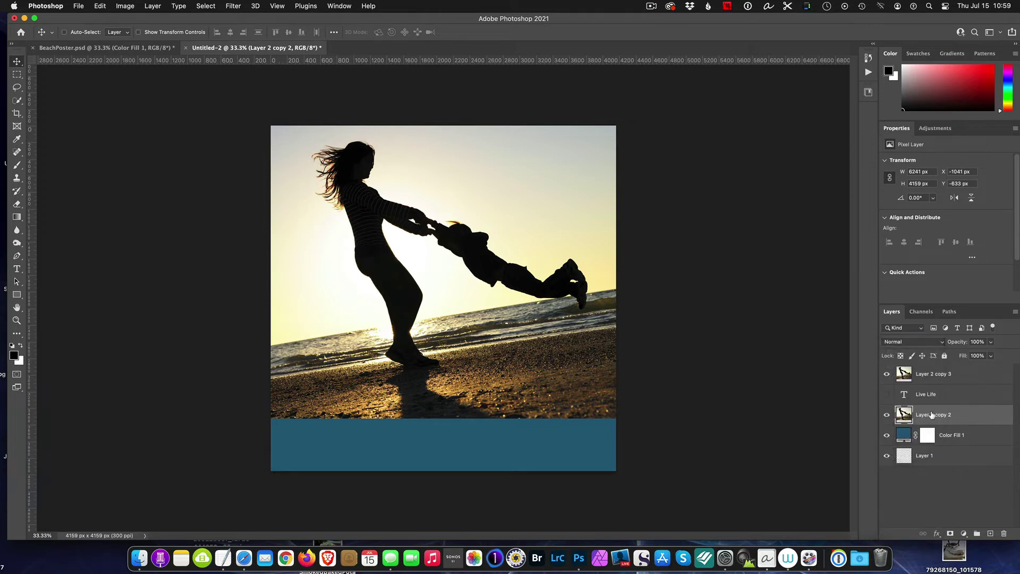
pyautogui.click(886, 374)
pyautogui.click(930, 346)
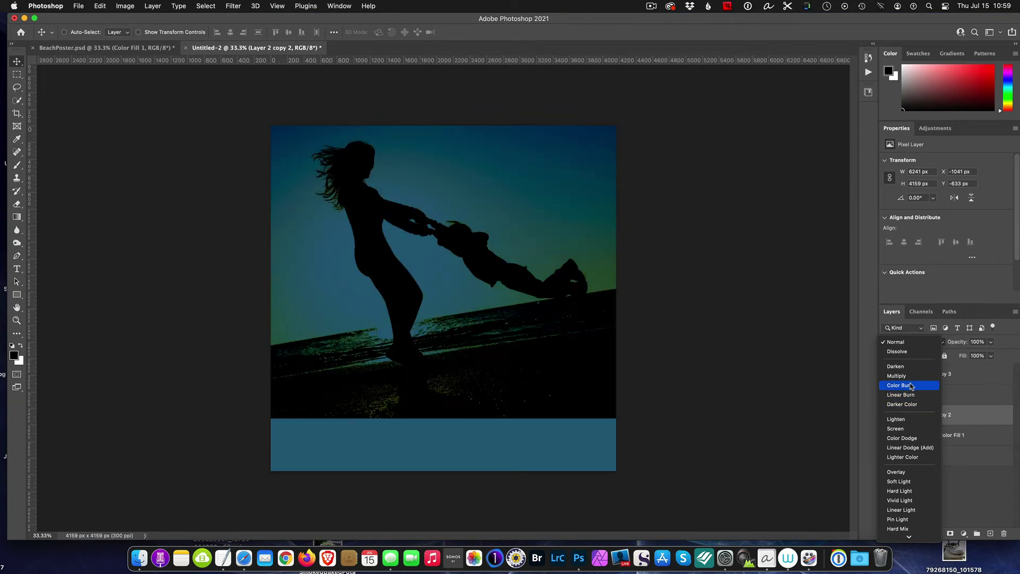
pyautogui.click(910, 386)
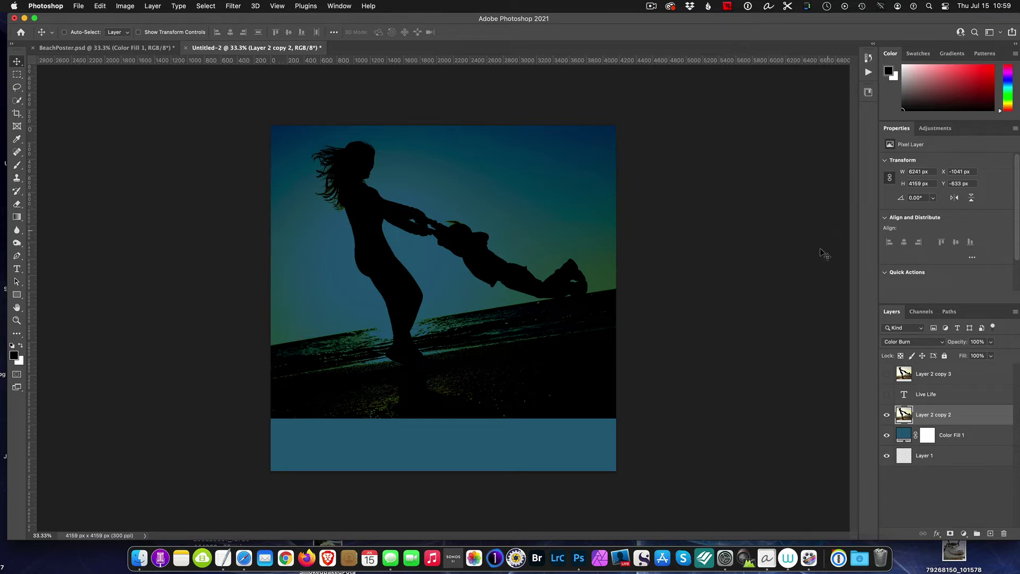
# Step: Turn the Live Life text and Layer 2 copy 3 back on, then select Layer 2 copy 3
pyautogui.click(887, 395)
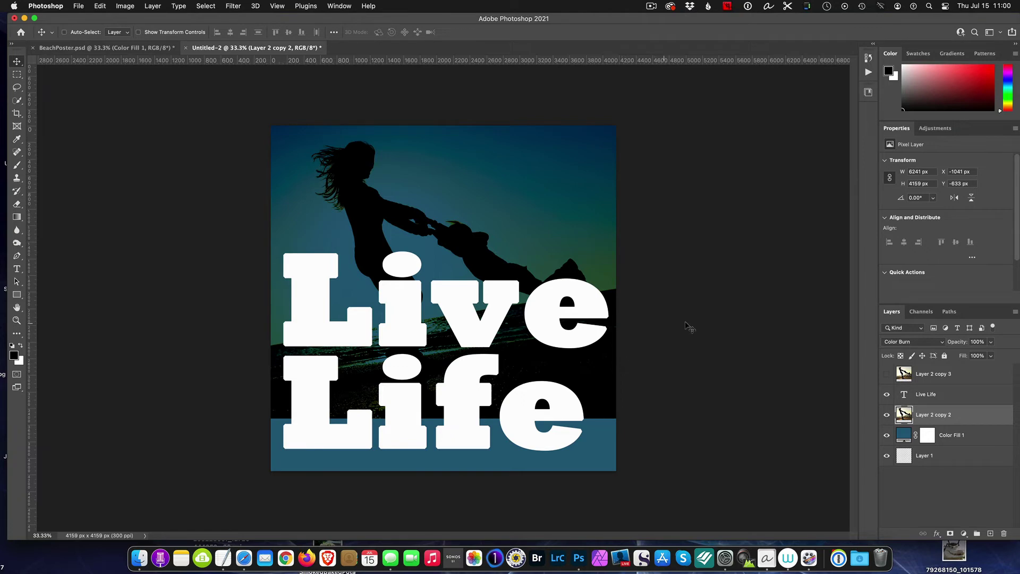
pyautogui.click(887, 374)
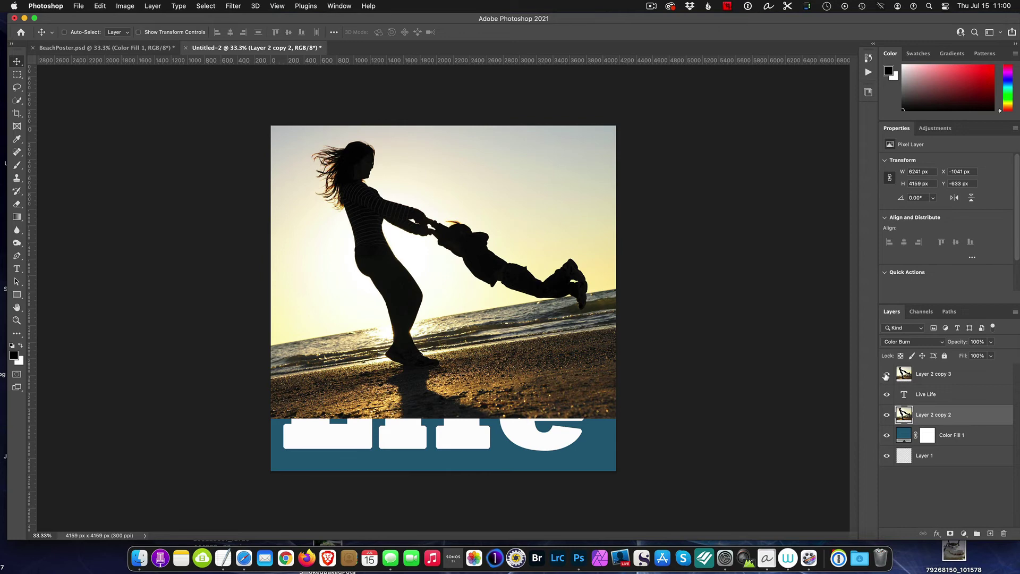
pyautogui.click(934, 376)
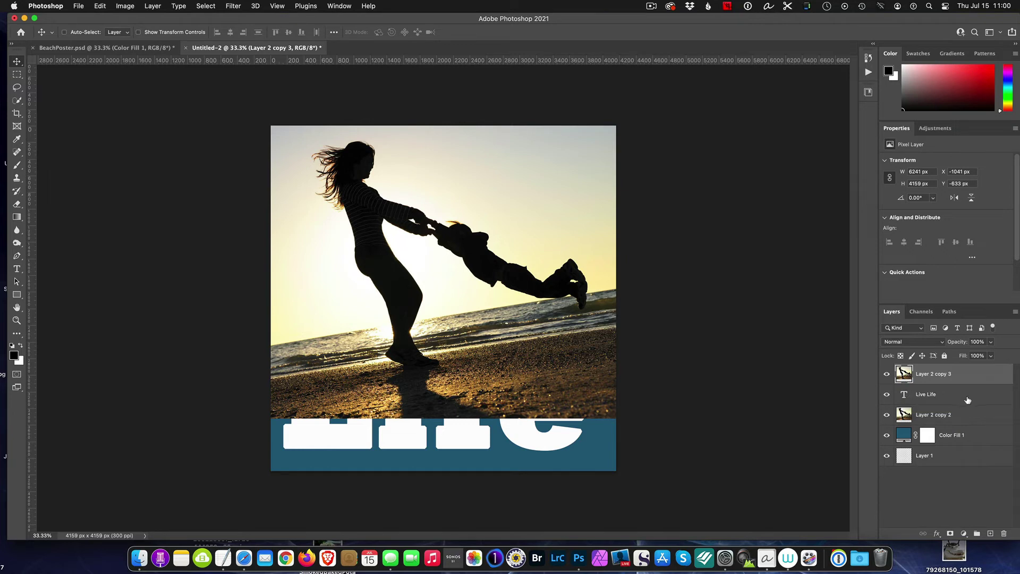
# Step: Make Layer 2 copy 3 a clipping mask on the Live Life text layer
pyautogui.rightClick(947, 373)
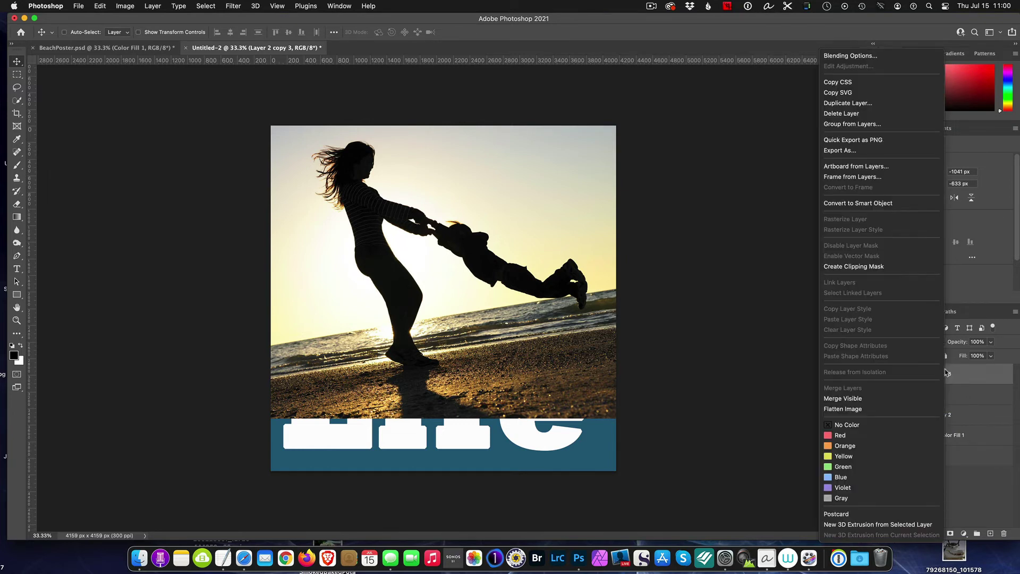
pyautogui.click(867, 268)
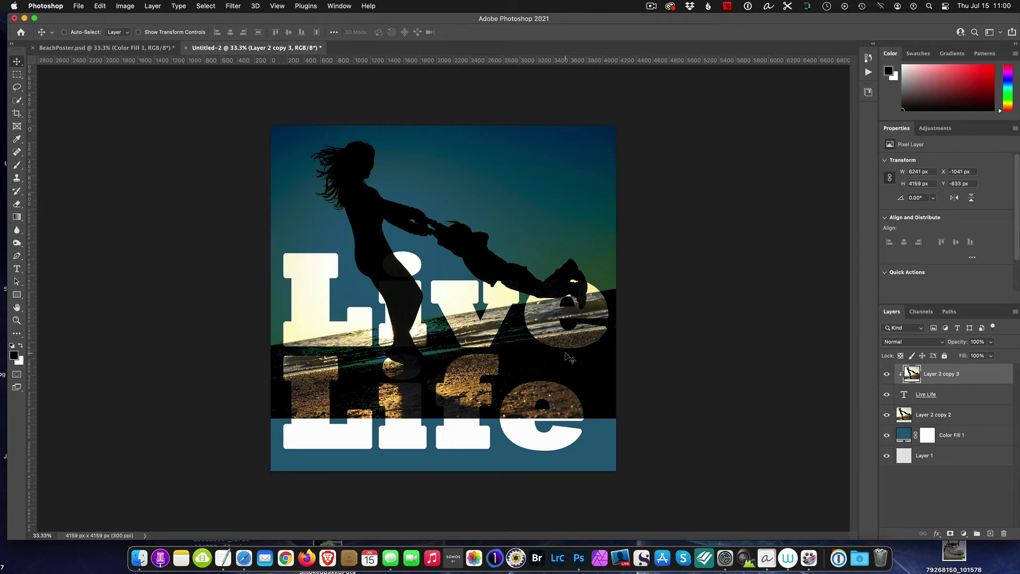
pyautogui.click(886, 374)
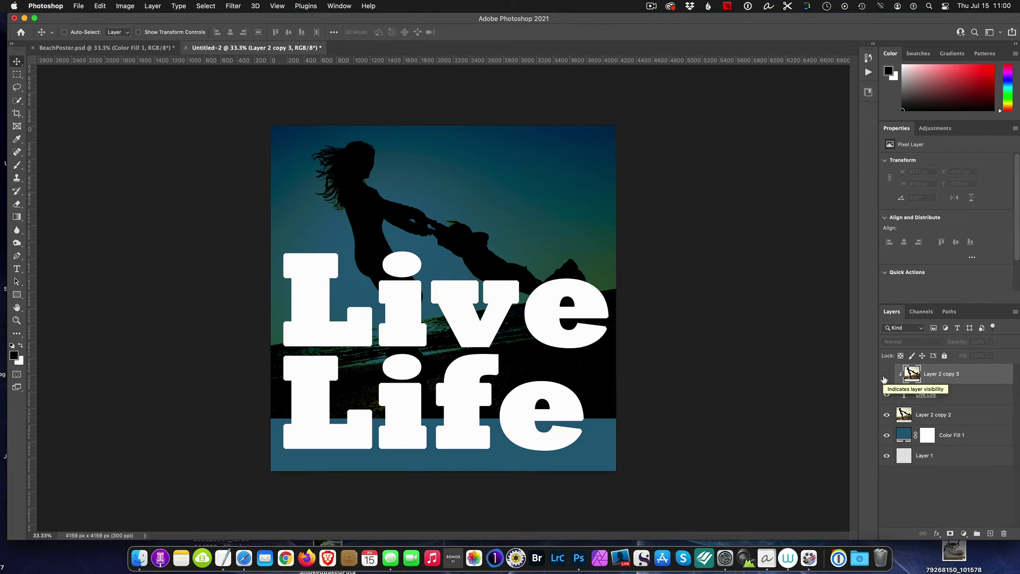
pyautogui.click(885, 377)
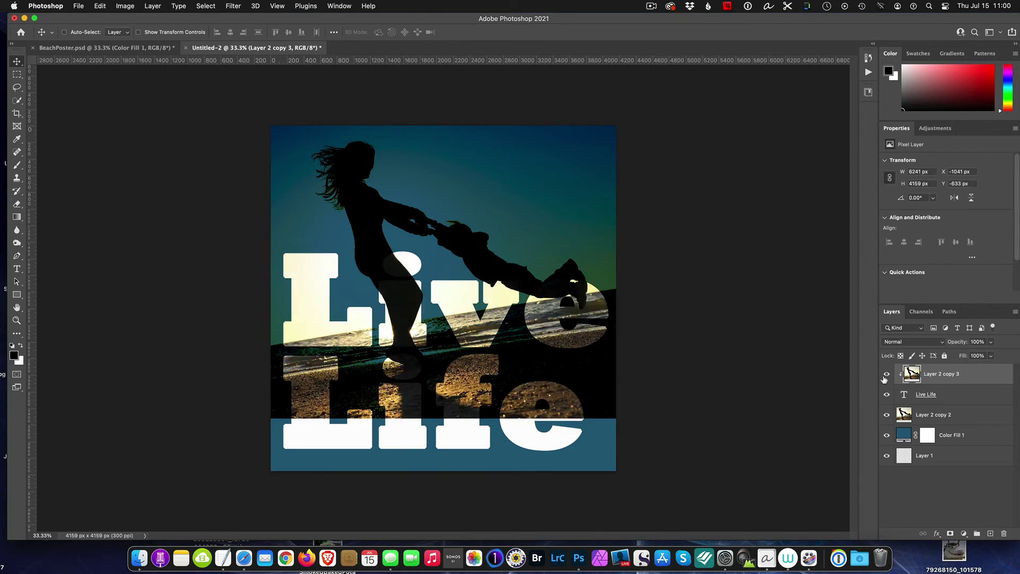